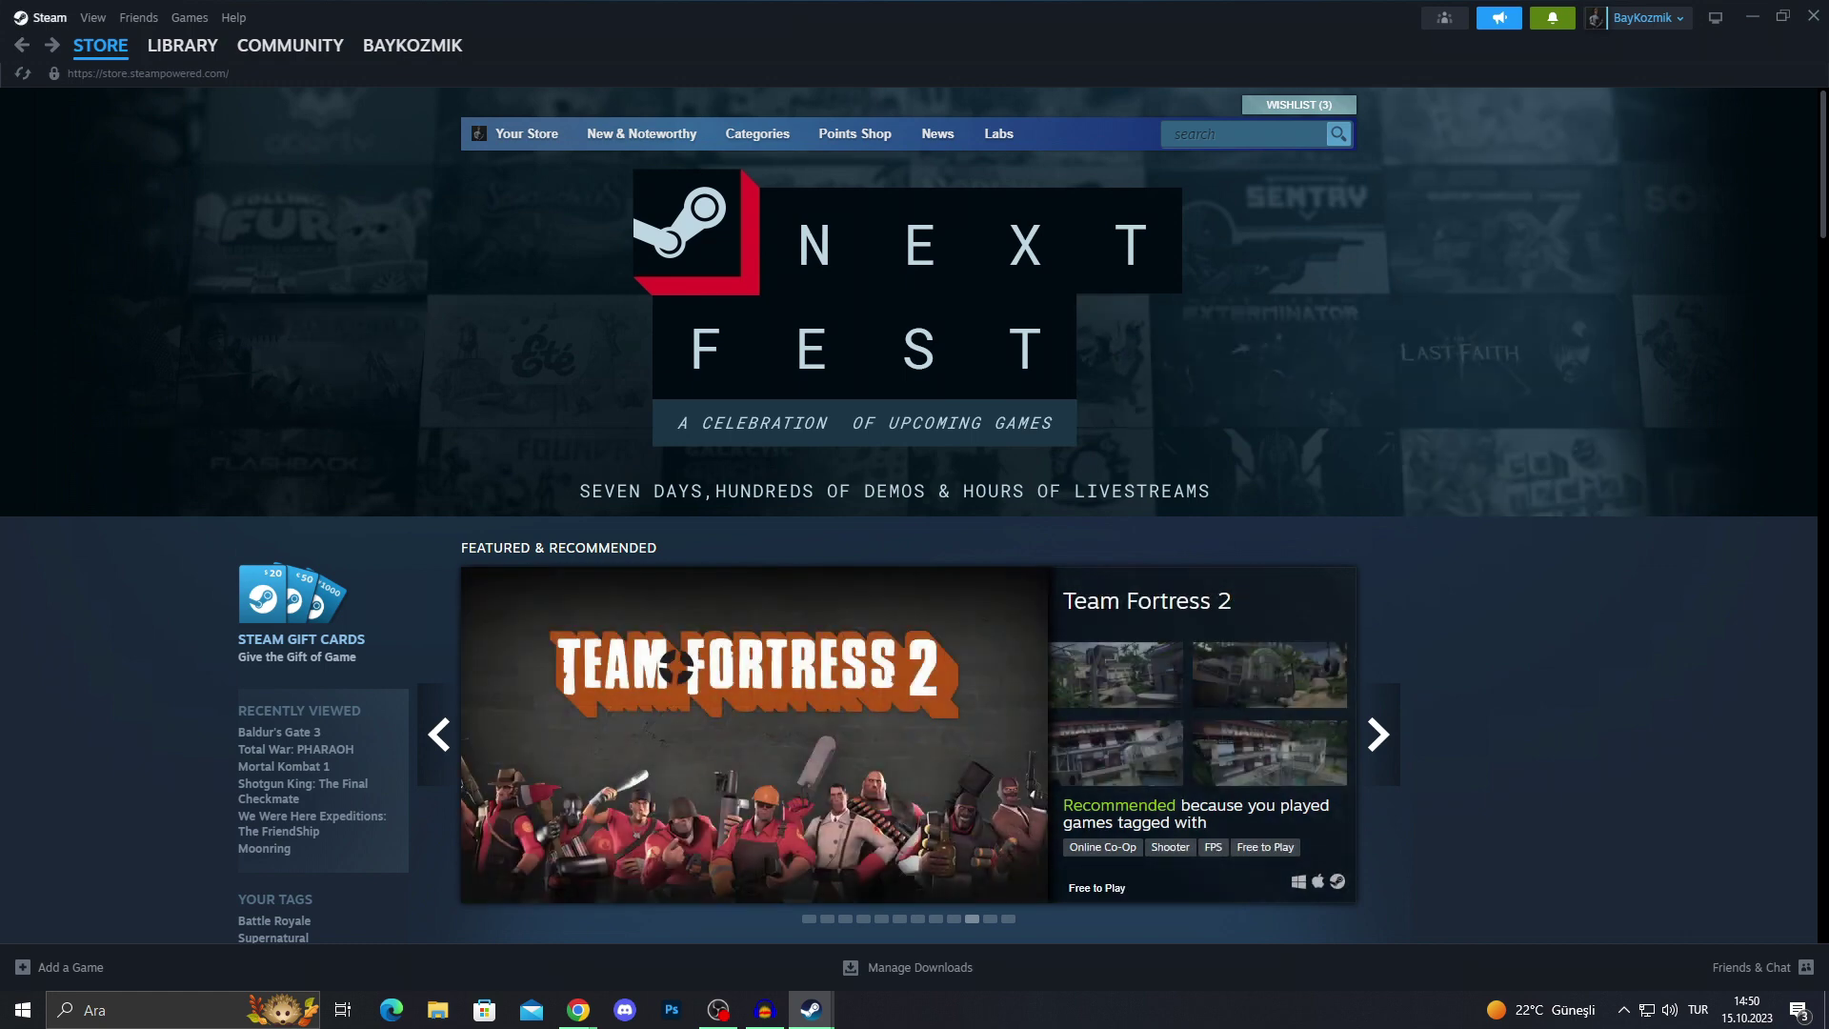
# Step: Open Steam Settings on the Security page showing the Steam Guard options
pyautogui.click(42, 17)
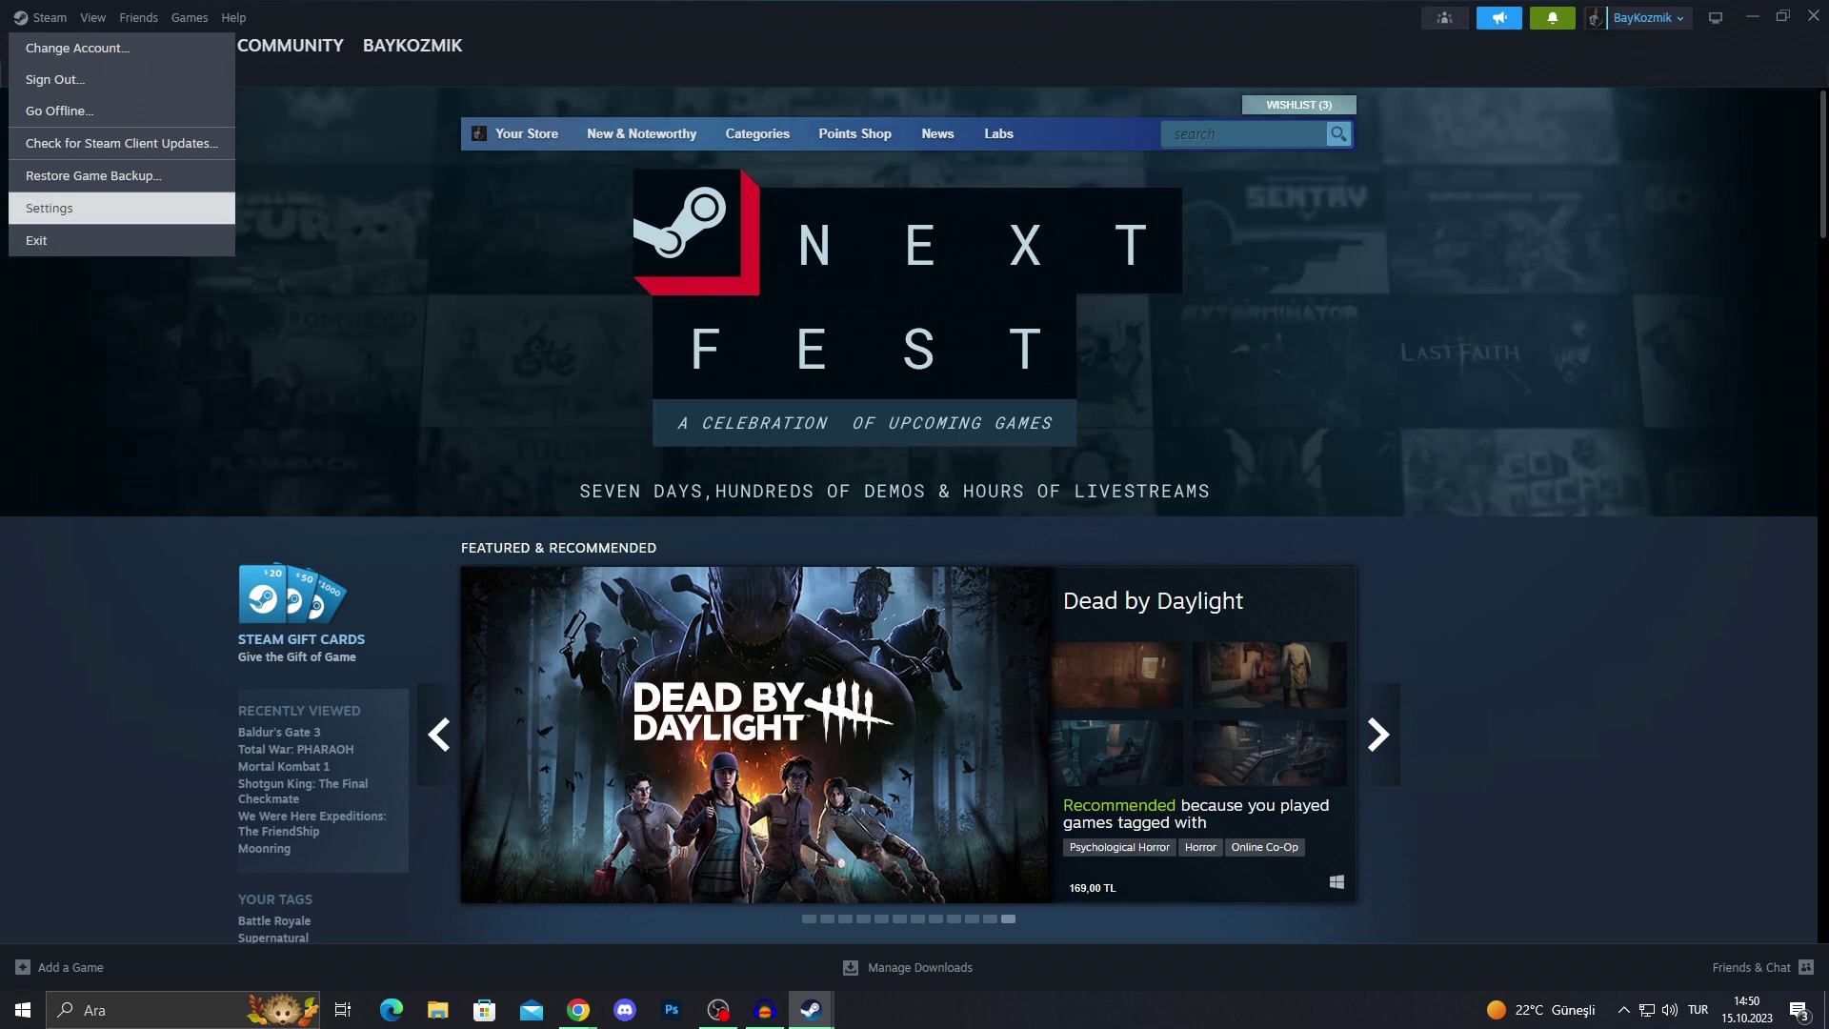
pyautogui.click(58, 208)
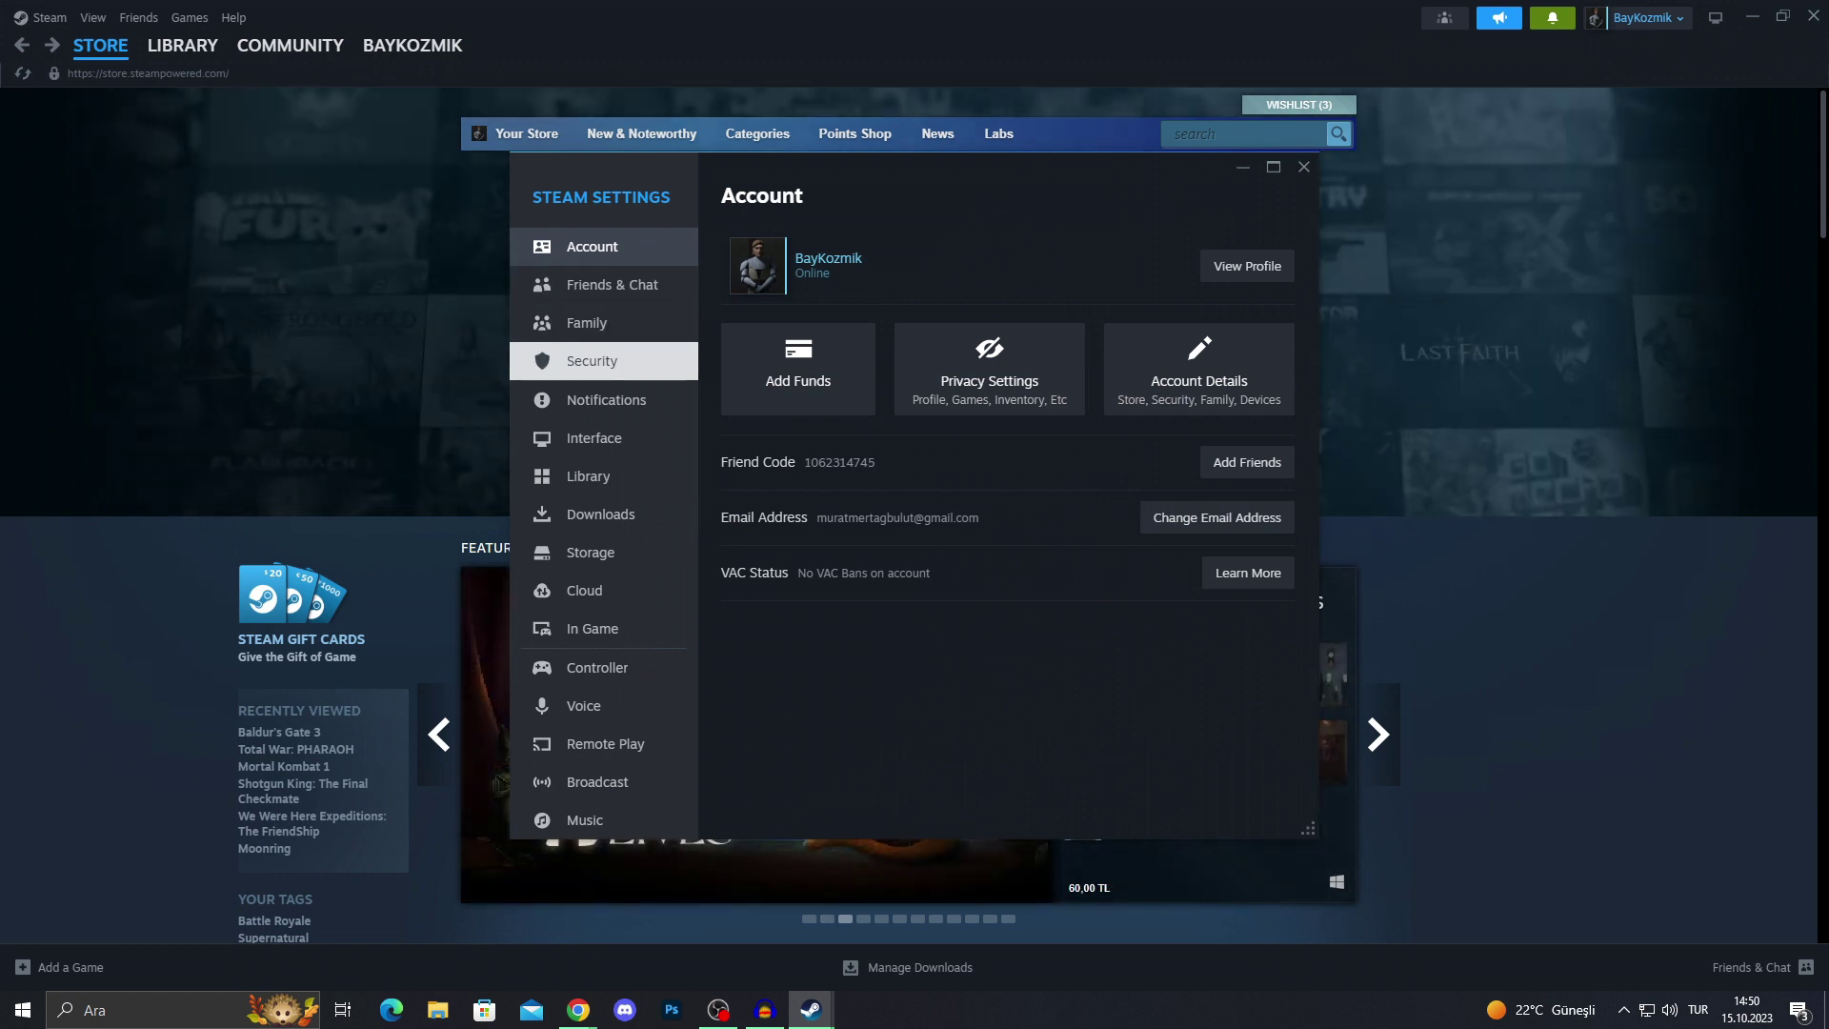
pyautogui.click(591, 360)
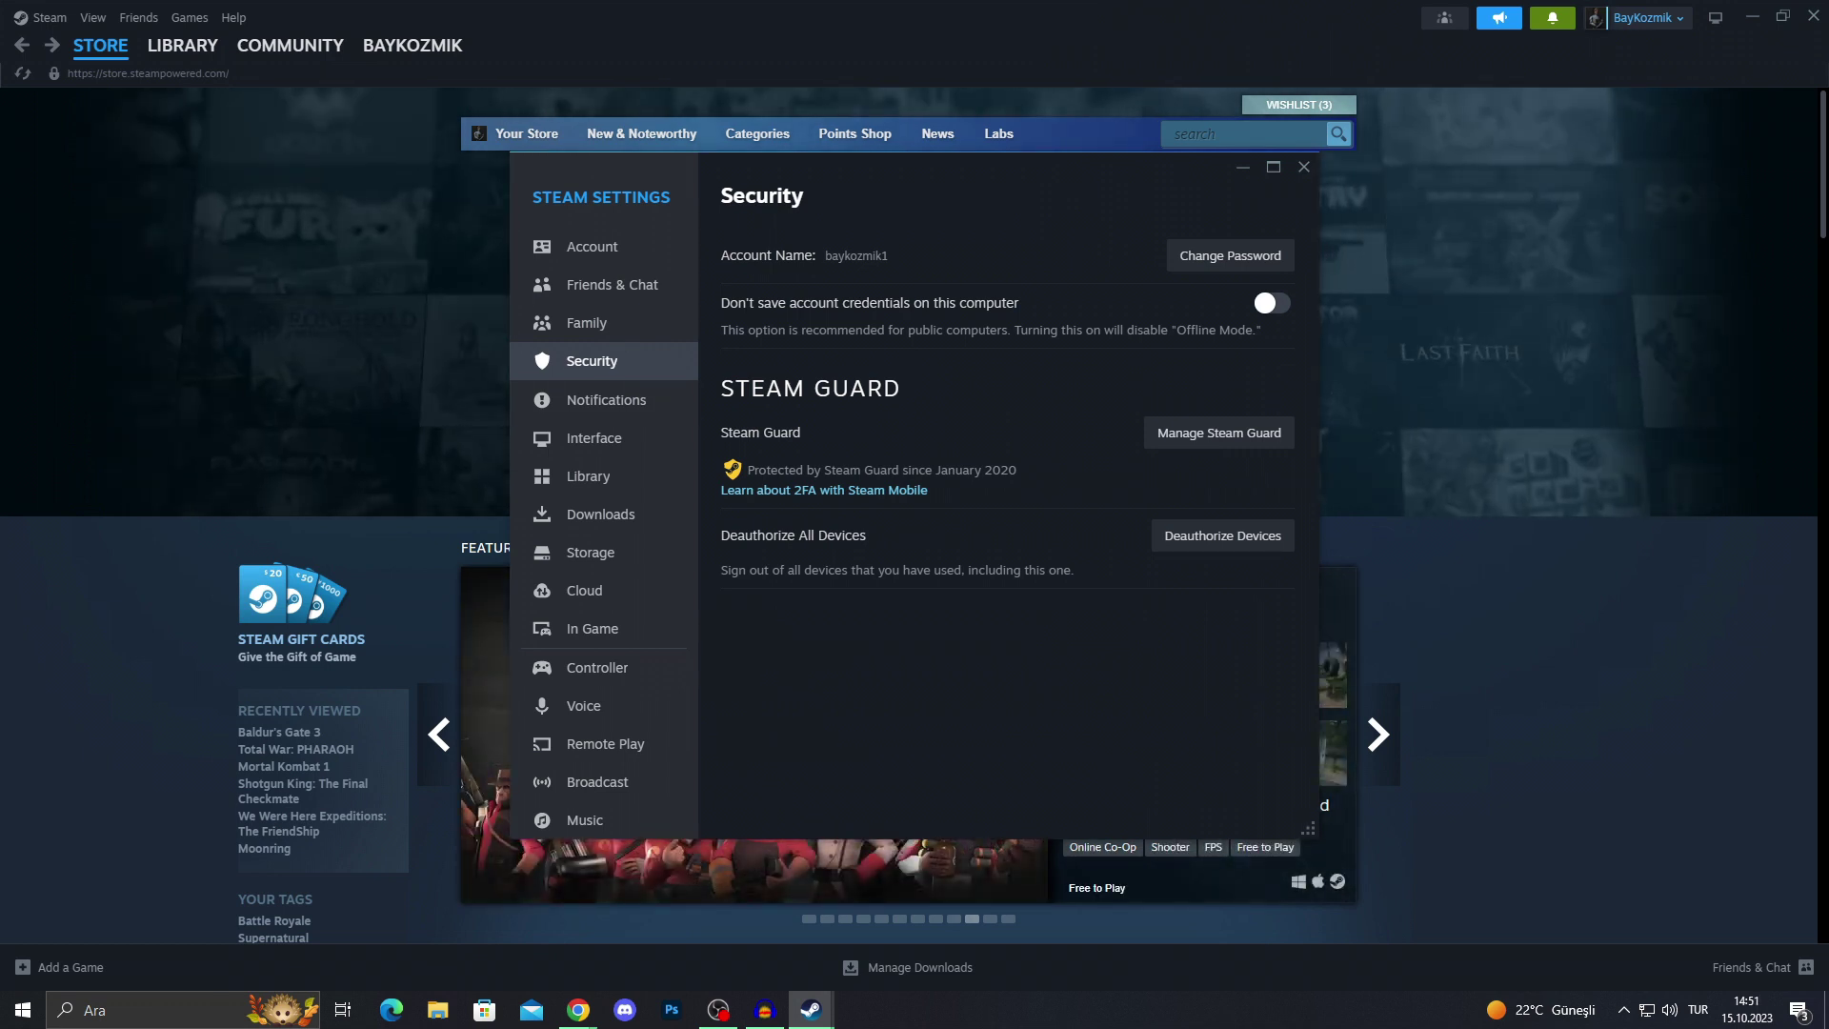
# Step: On Manage Steam Guard, select getting codes from the Steam app on my phone
pyautogui.click(1218, 433)
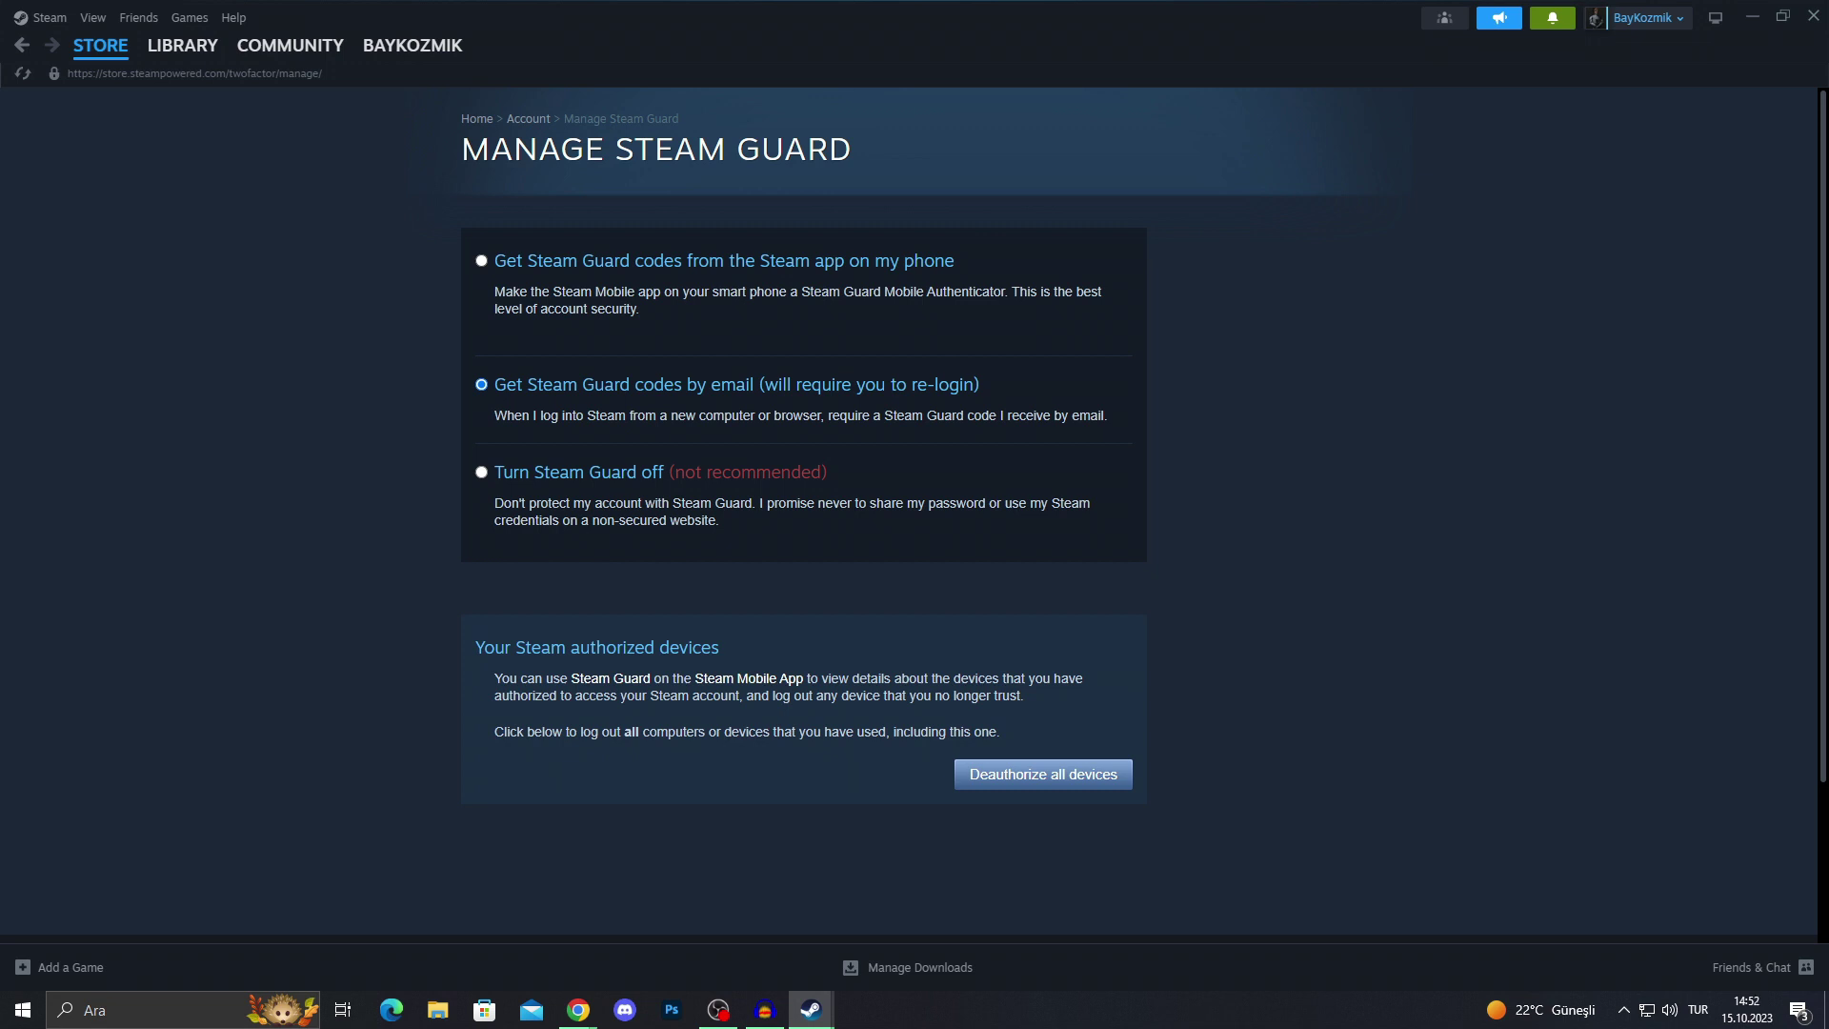
pyautogui.click(481, 260)
pyautogui.click(1642, 17)
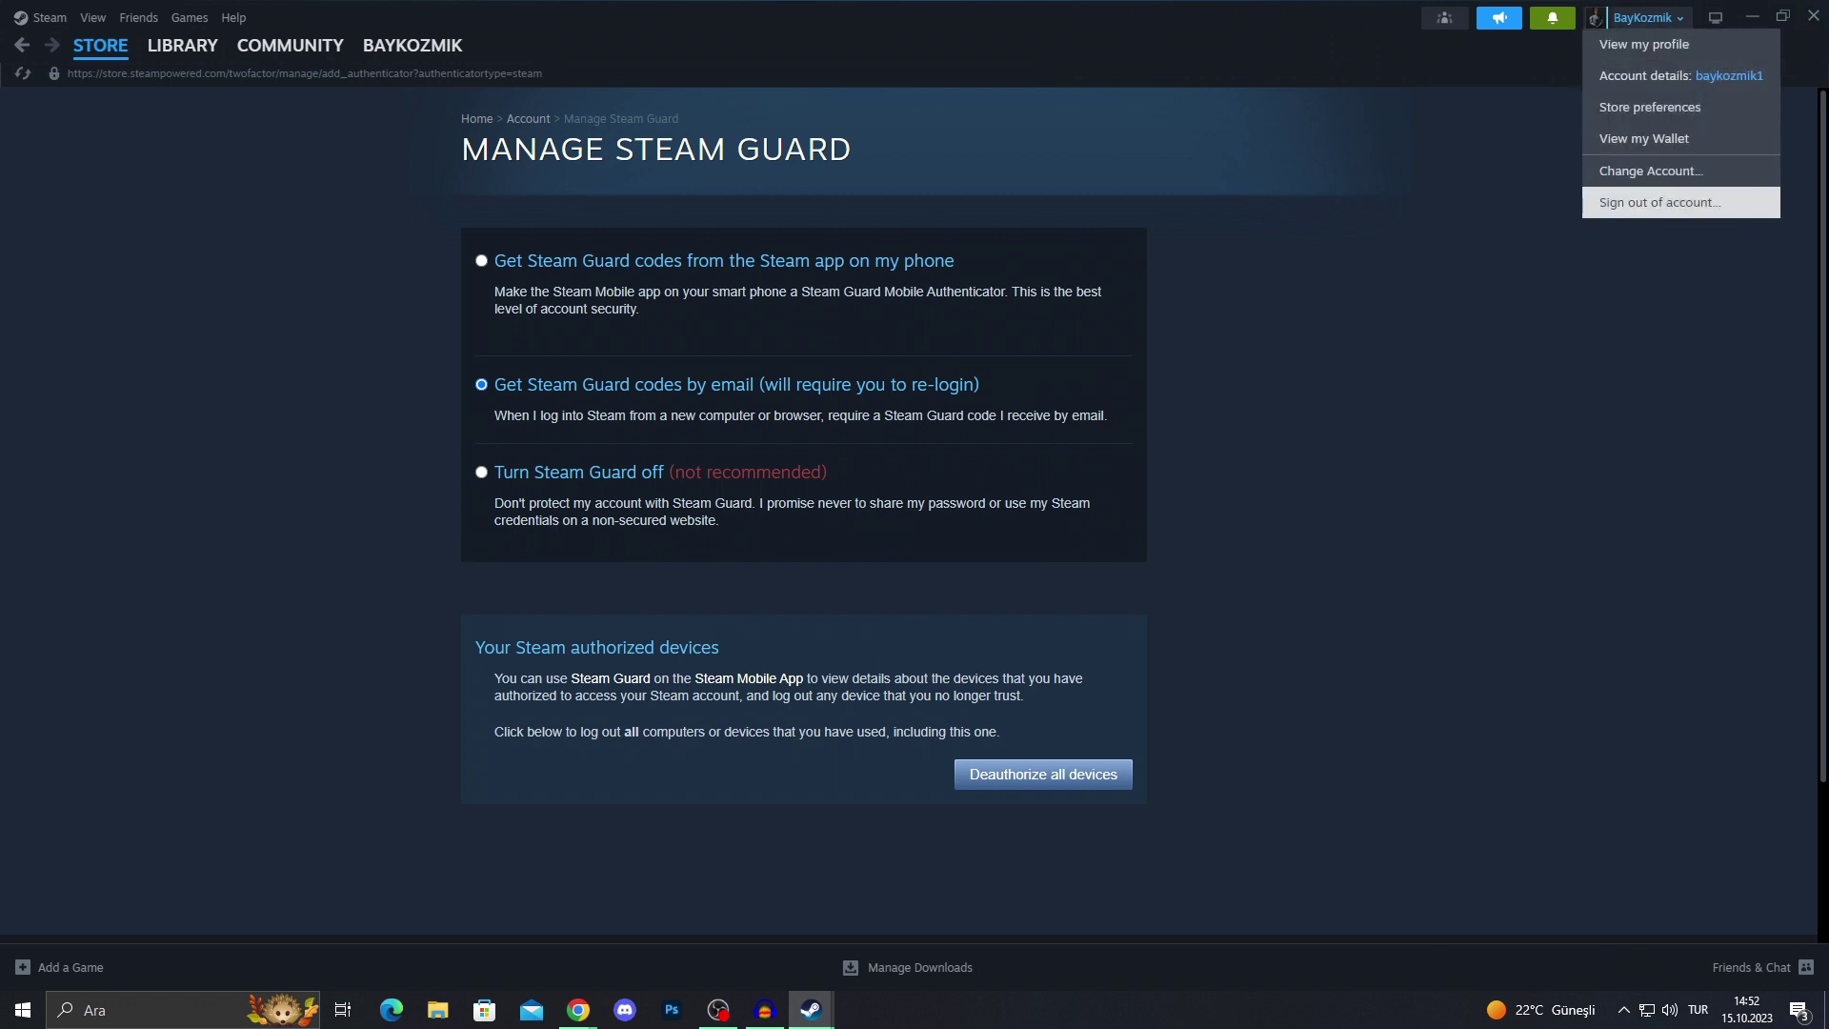
# Step: Choose 'Sign out of account...' from the account menu and confirm
pyautogui.click(1659, 202)
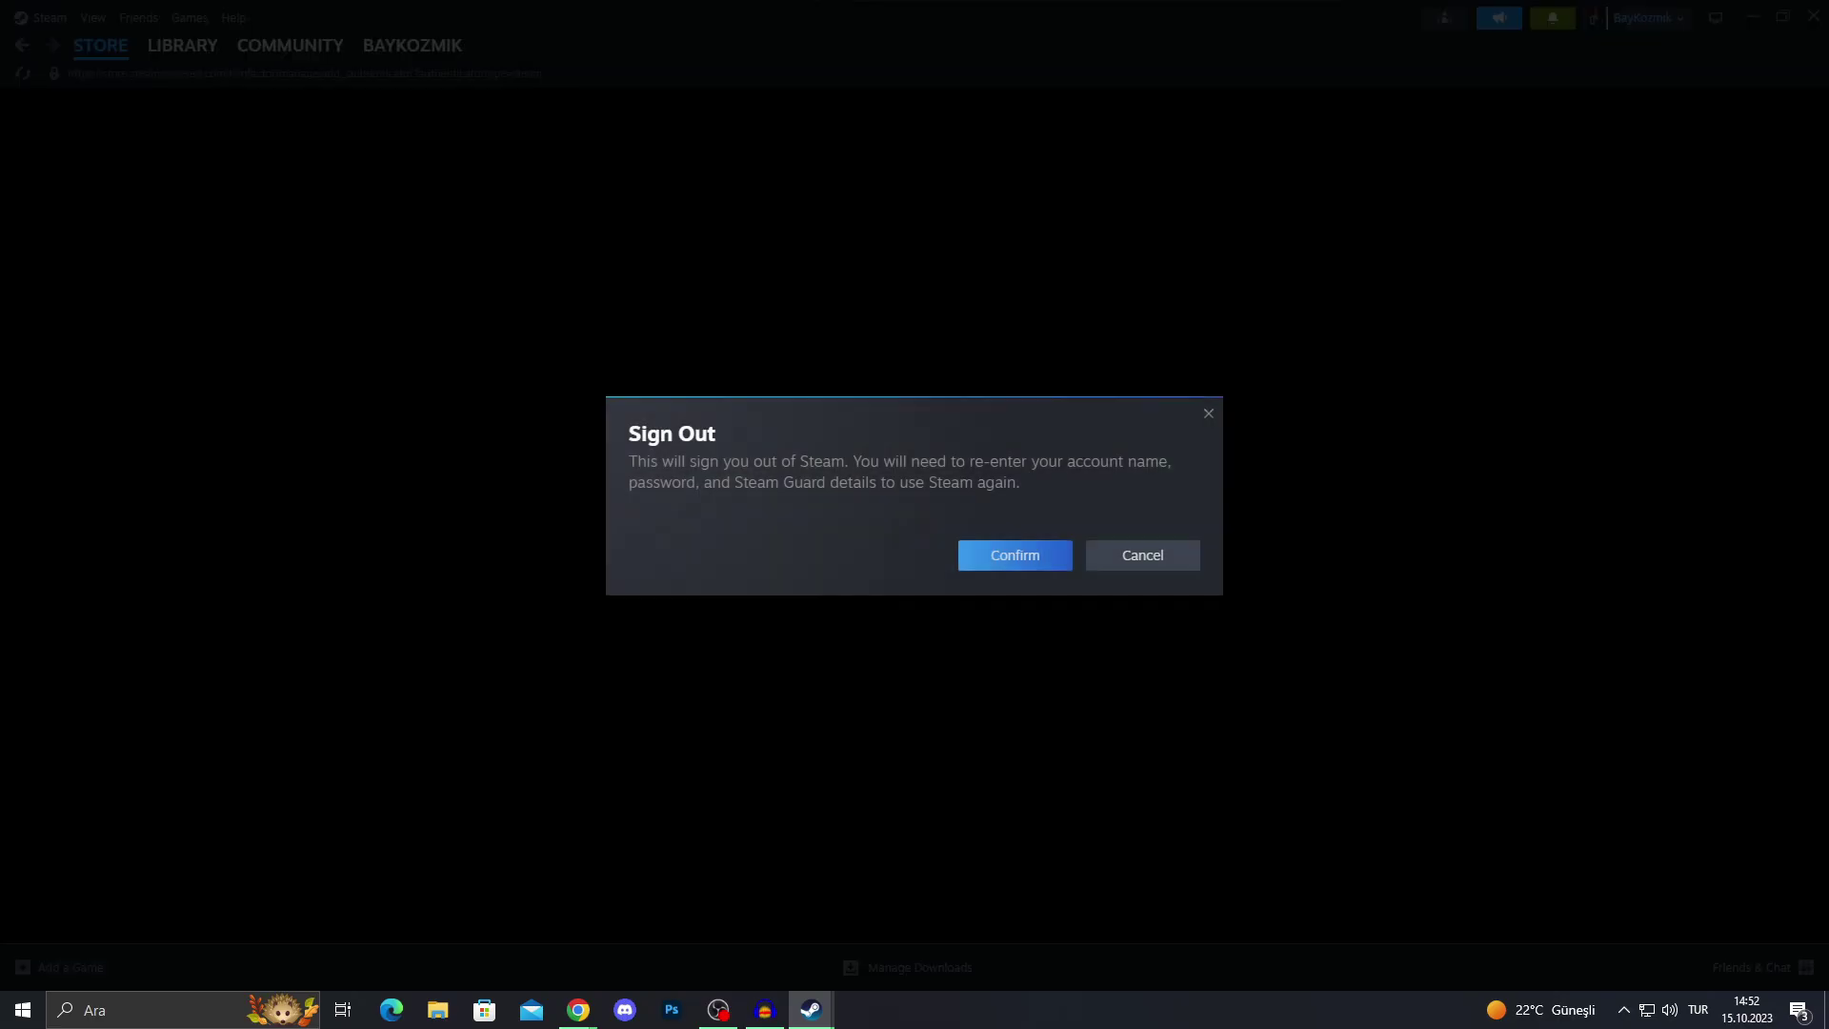
pyautogui.click(1014, 554)
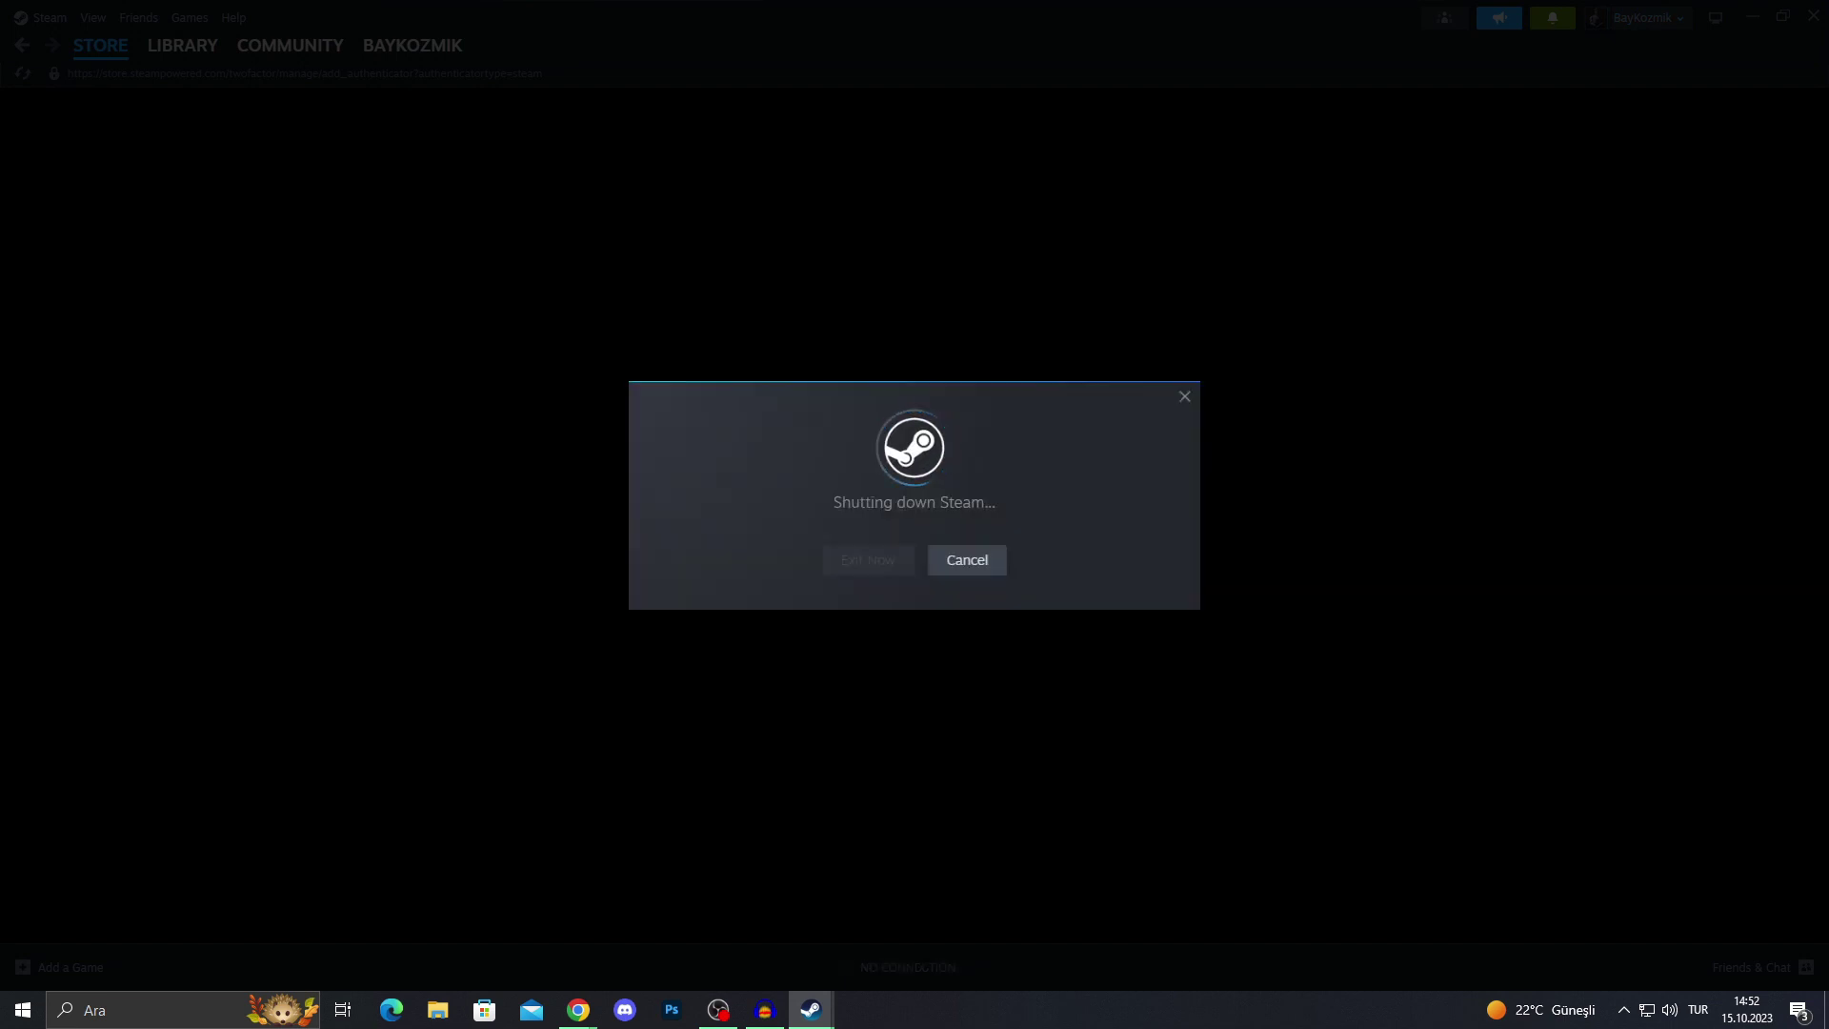